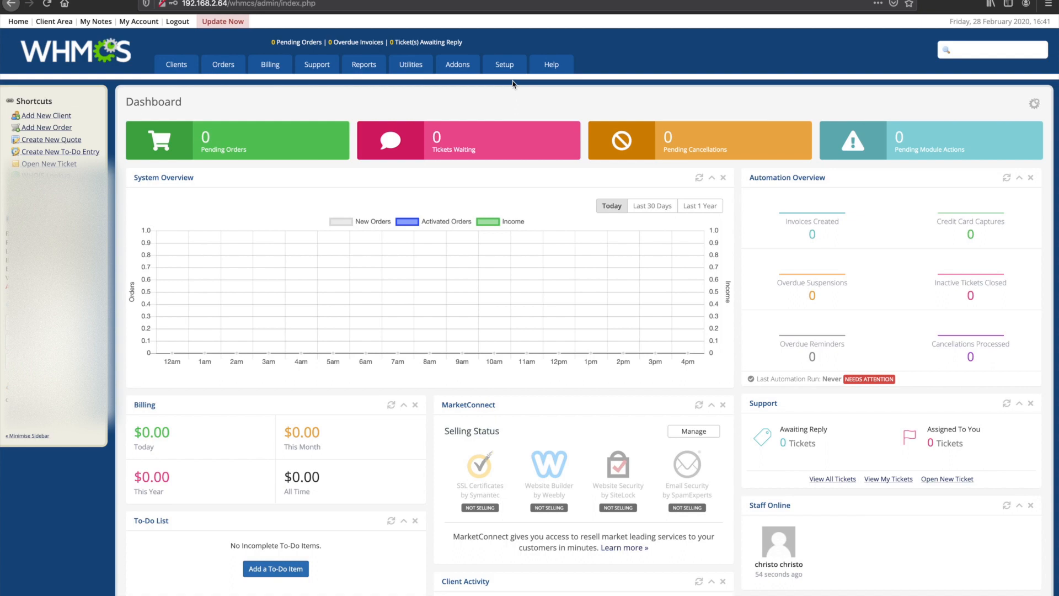
Step: Review the Fancy Reseller addon's configuration options, then its API connectivity and version page
mouse_move(504, 68)
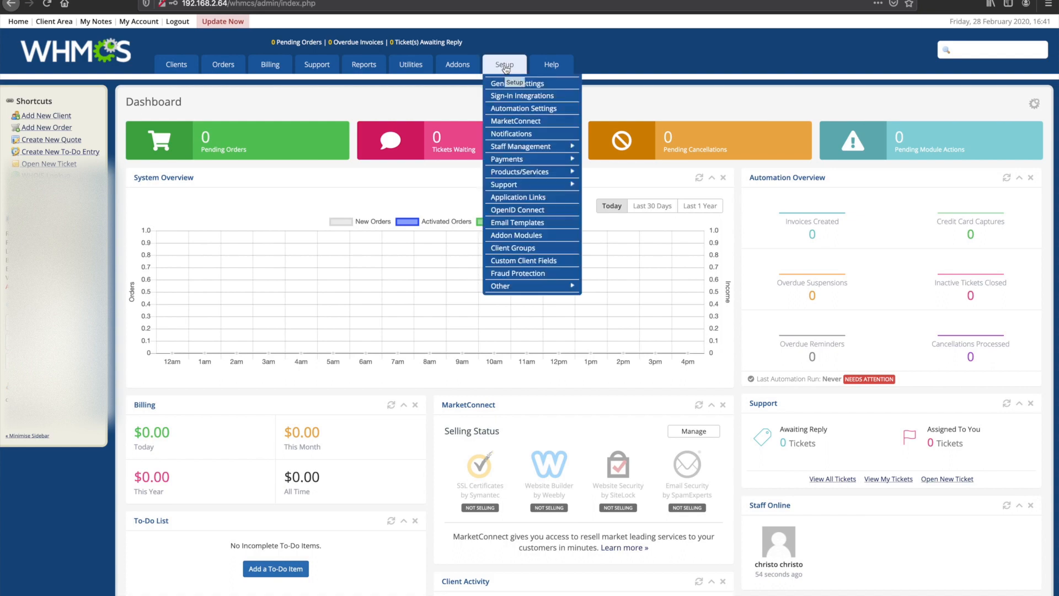
click(549, 238)
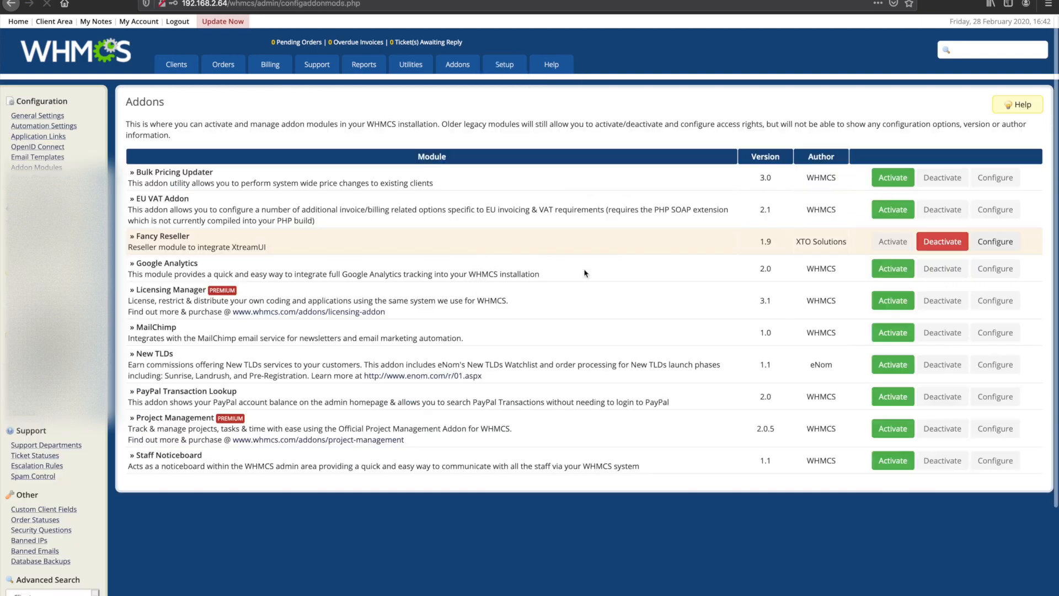
click(992, 247)
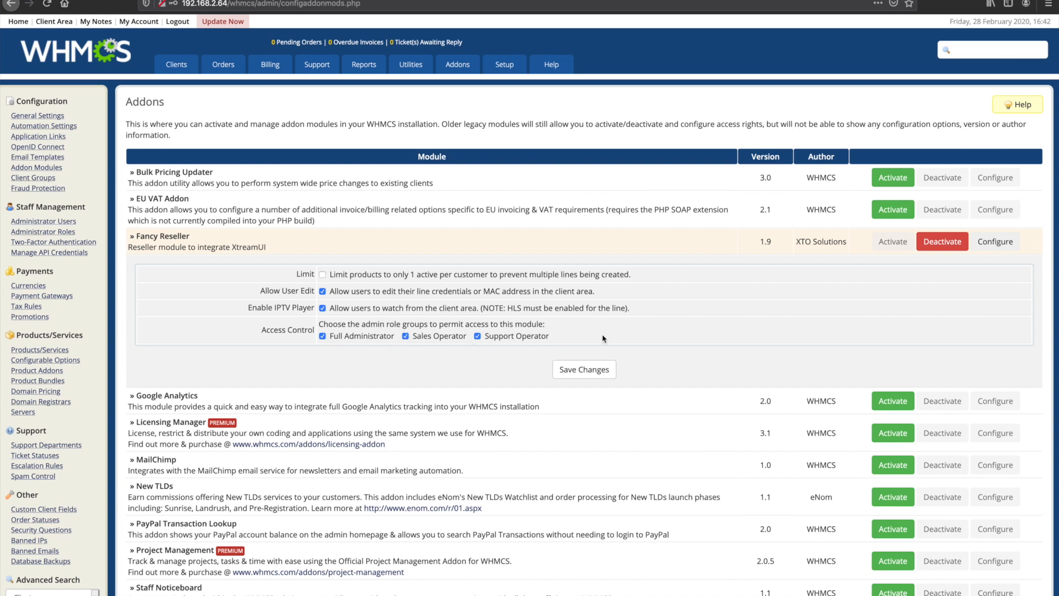
click(464, 82)
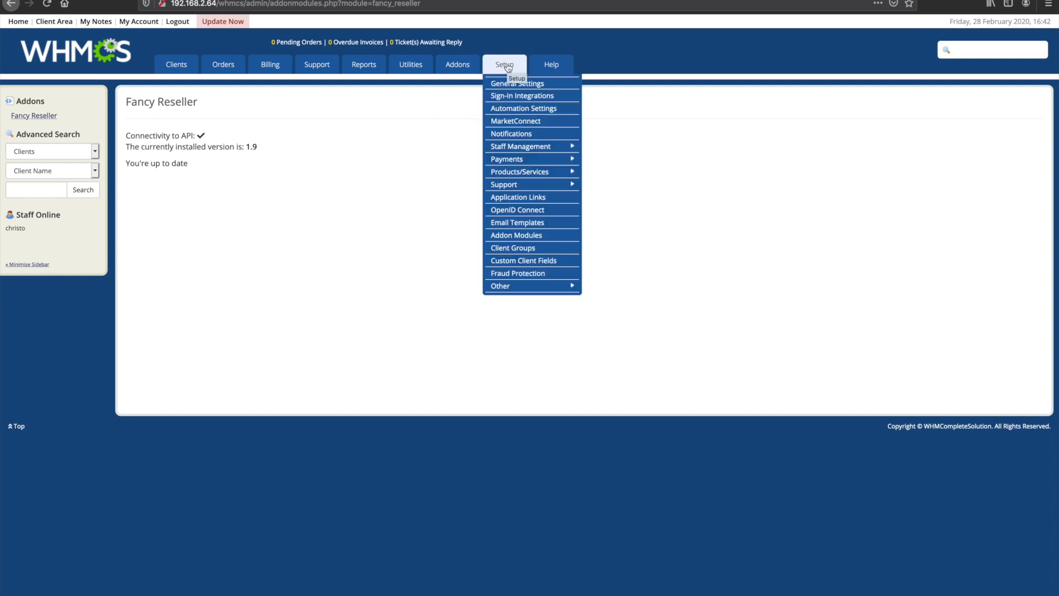
Step: Create a product group with the name, headline and tagline all set to Hosting, and save it
mouse_move(507, 72)
mouse_move(524, 174)
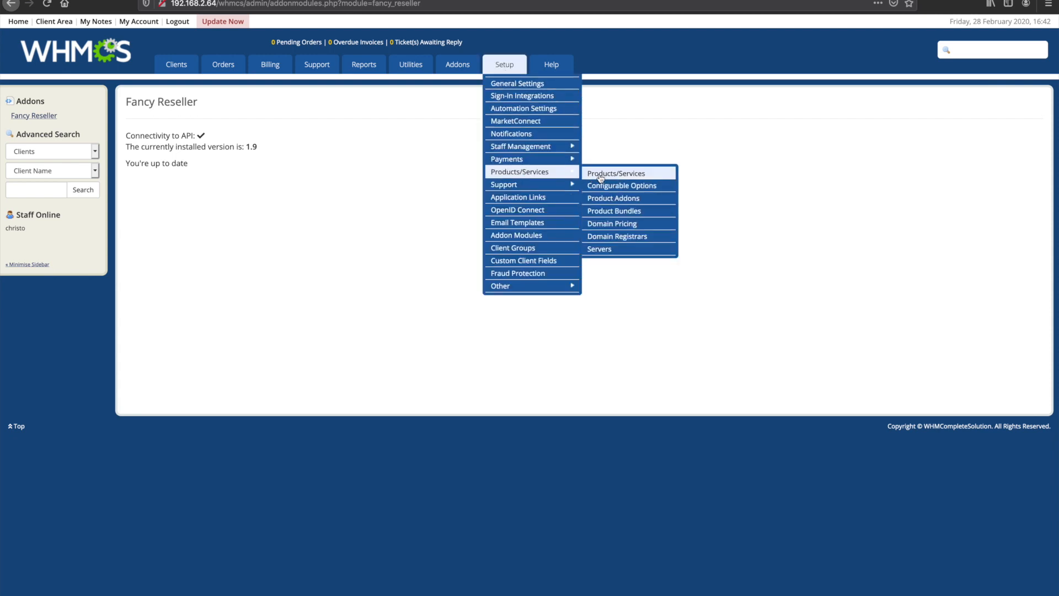
key(XF86AudioMute)
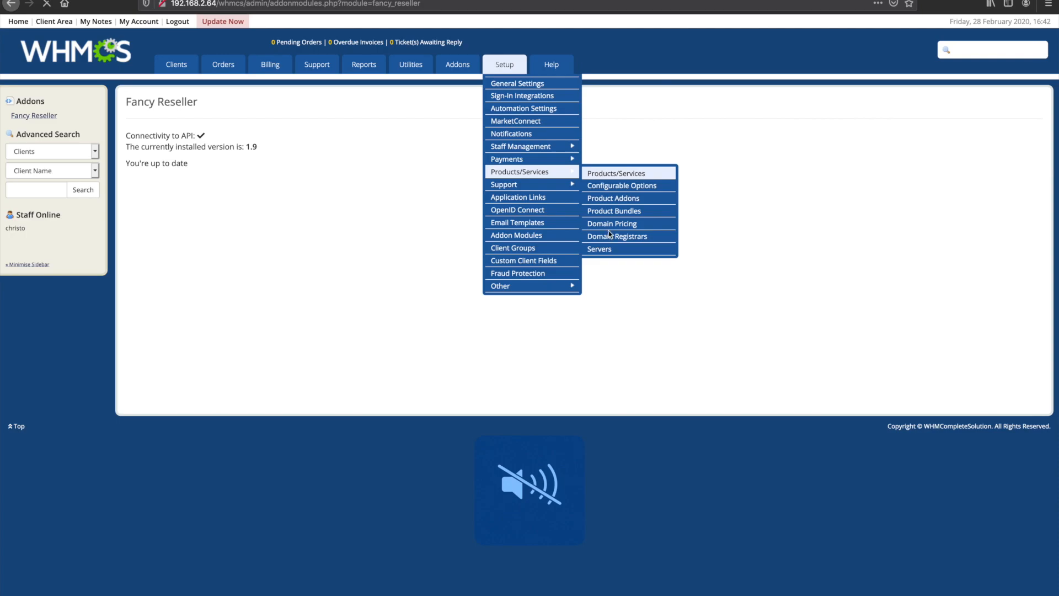
click(601, 175)
click(161, 157)
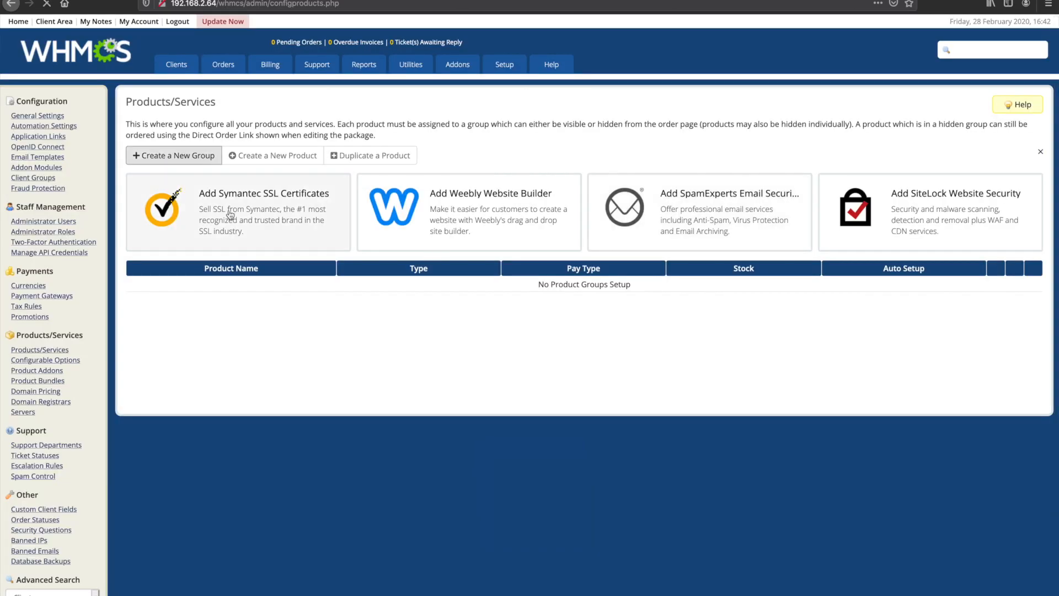
click(420, 158)
text(H)
key(Tab)
text(Hosting)
key(Tab)
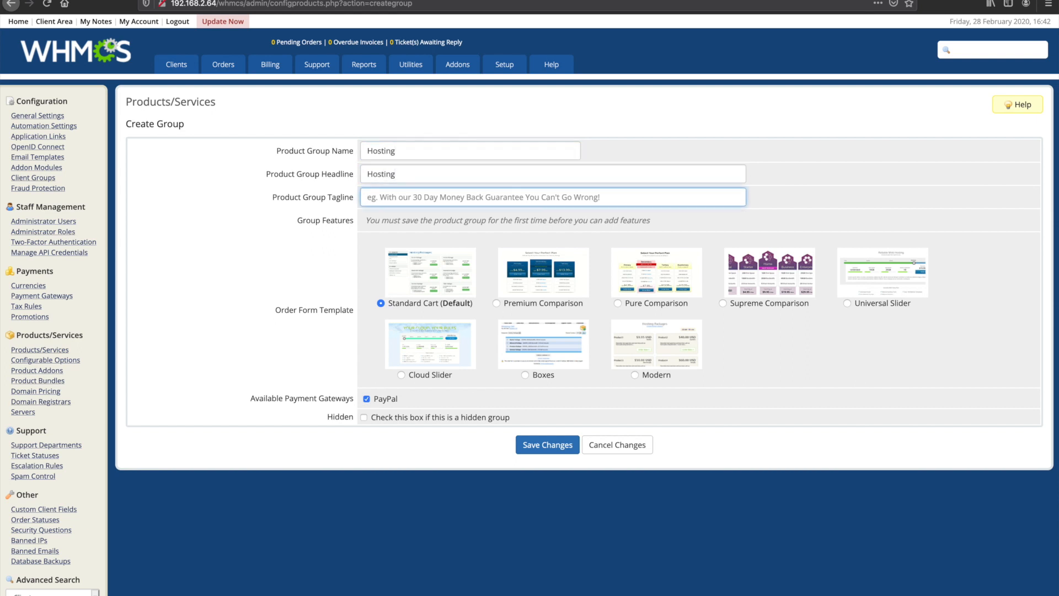
text(Hosting)
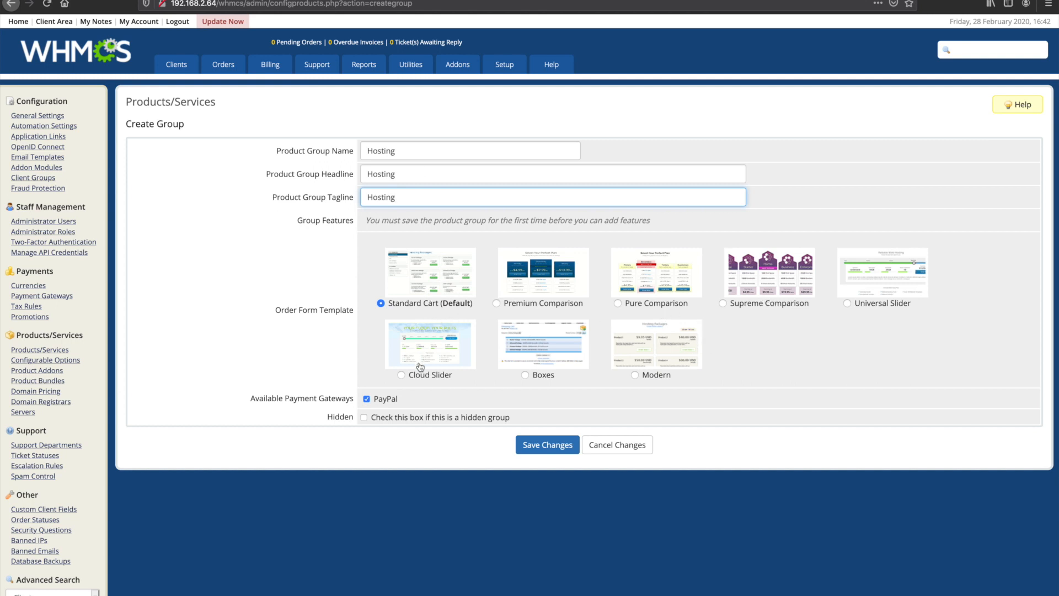
click(553, 447)
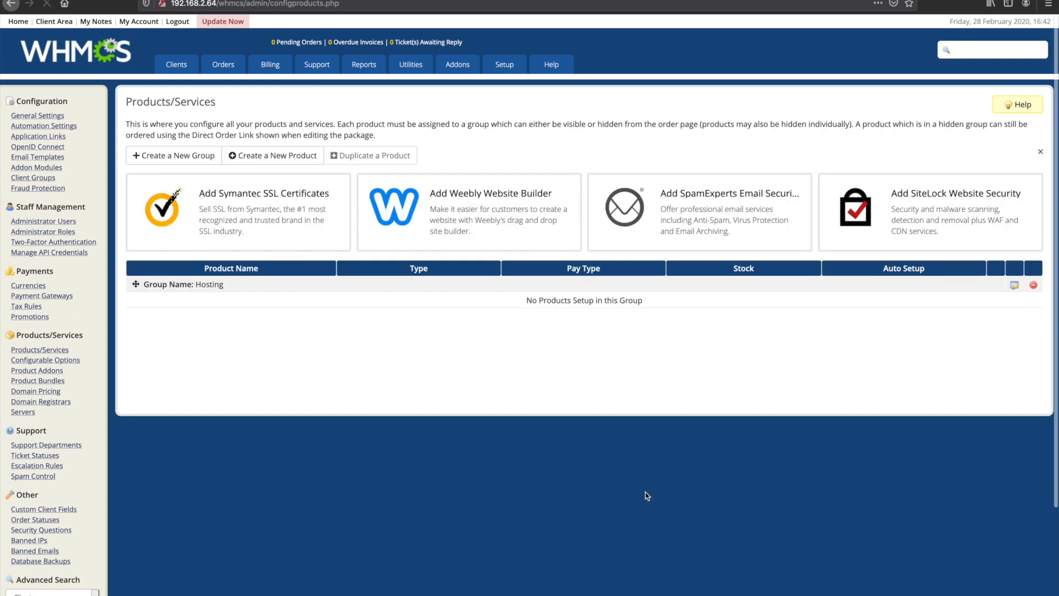
Step: Create the product 1 Day Trial in the Hosting group, without domain registration options and with Fancy Reseller M3U Email as its welcome email
click(294, 157)
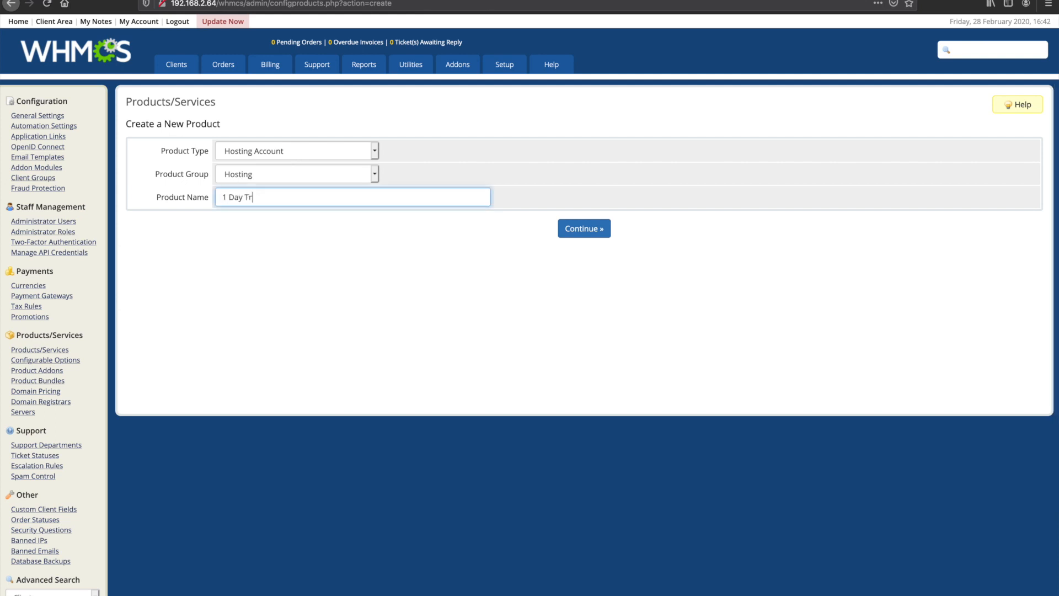
click(602, 232)
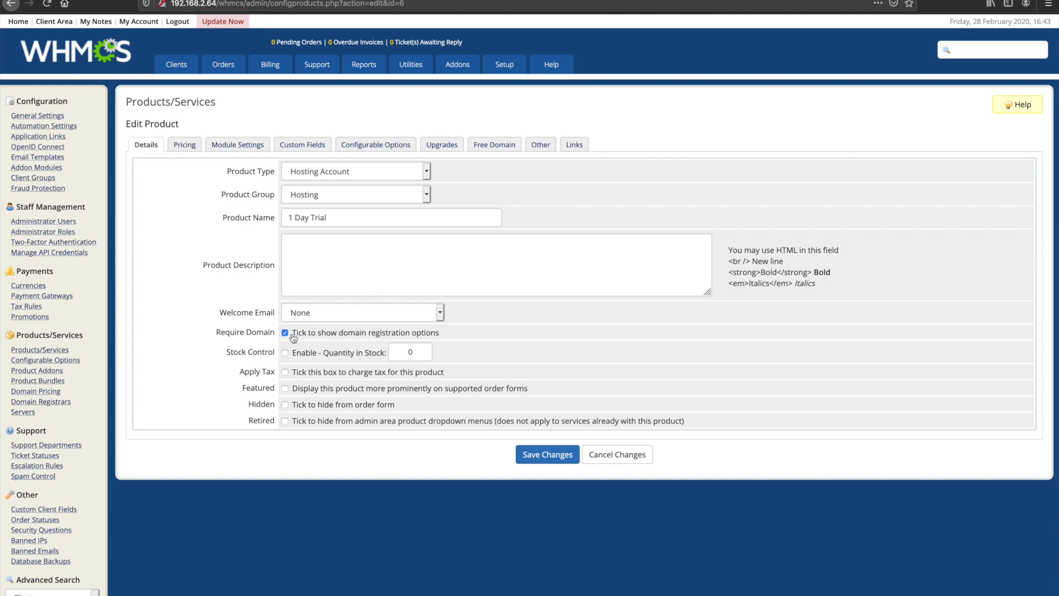
click(370, 338)
click(308, 318)
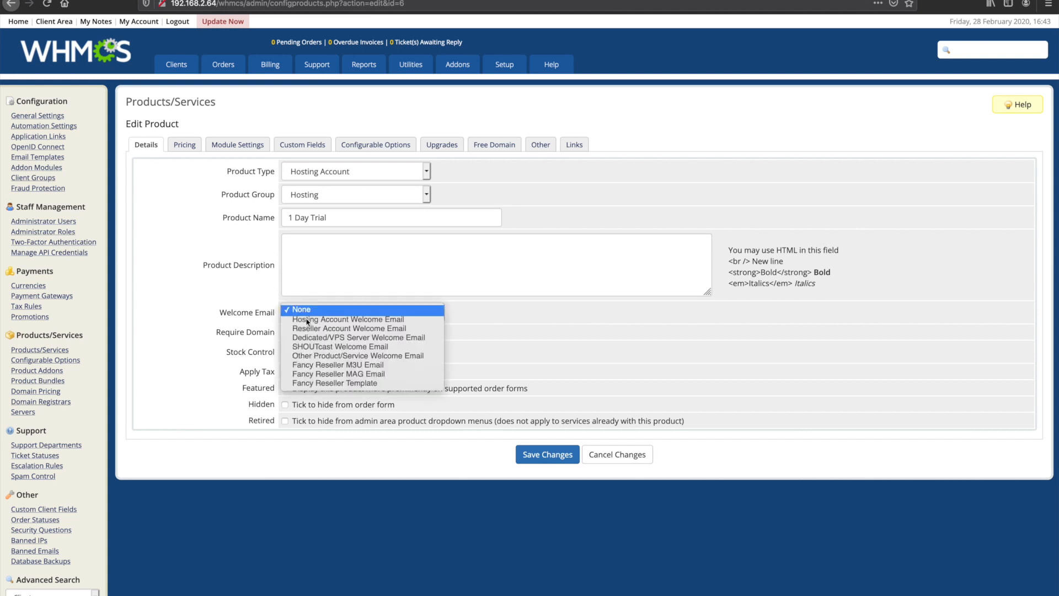
click(336, 366)
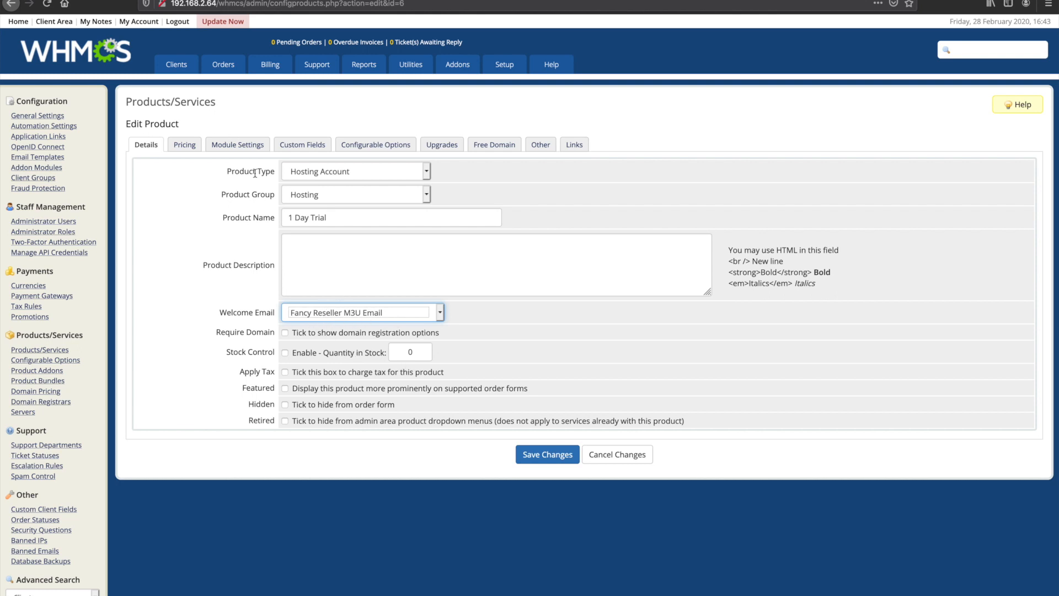
Step: Assign the Fancy Reseller module to the product and enter the reseller's XtreamUI login and XtreamUI password
click(238, 145)
click(307, 174)
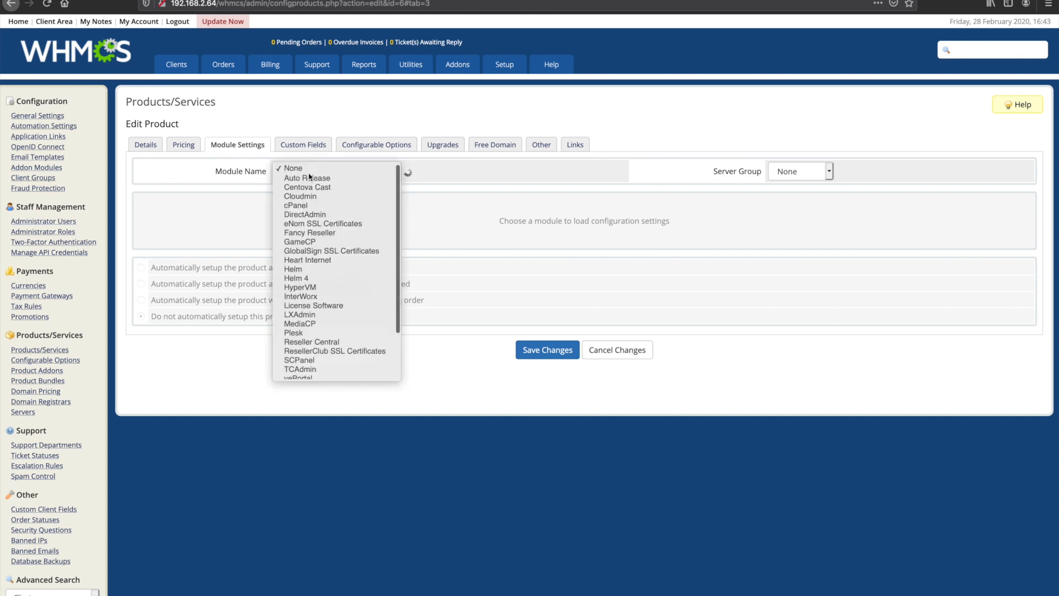
click(315, 234)
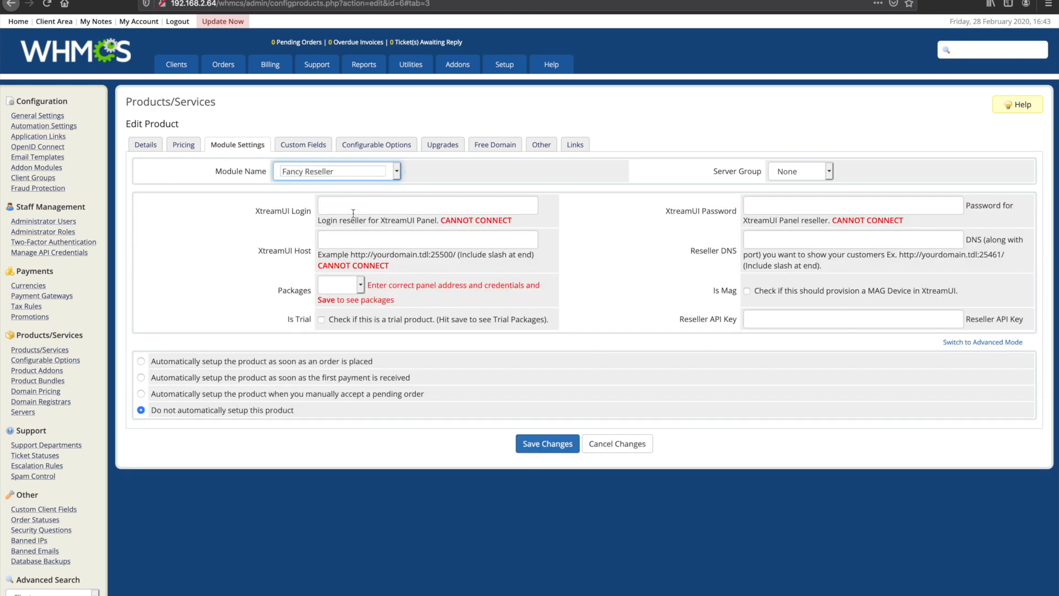
click(350, 208)
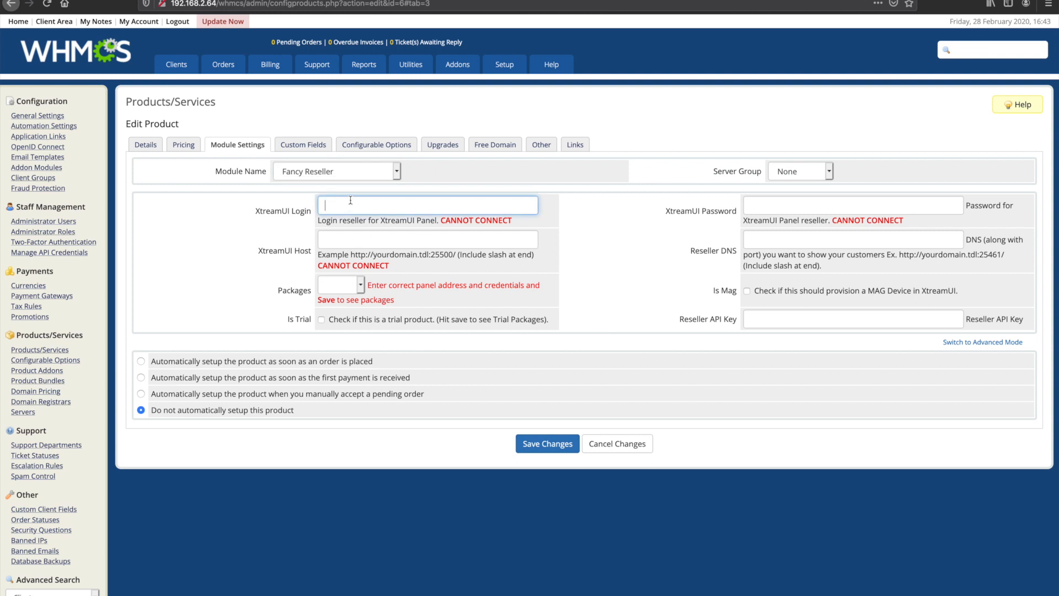
text(christo)
key(Tab)
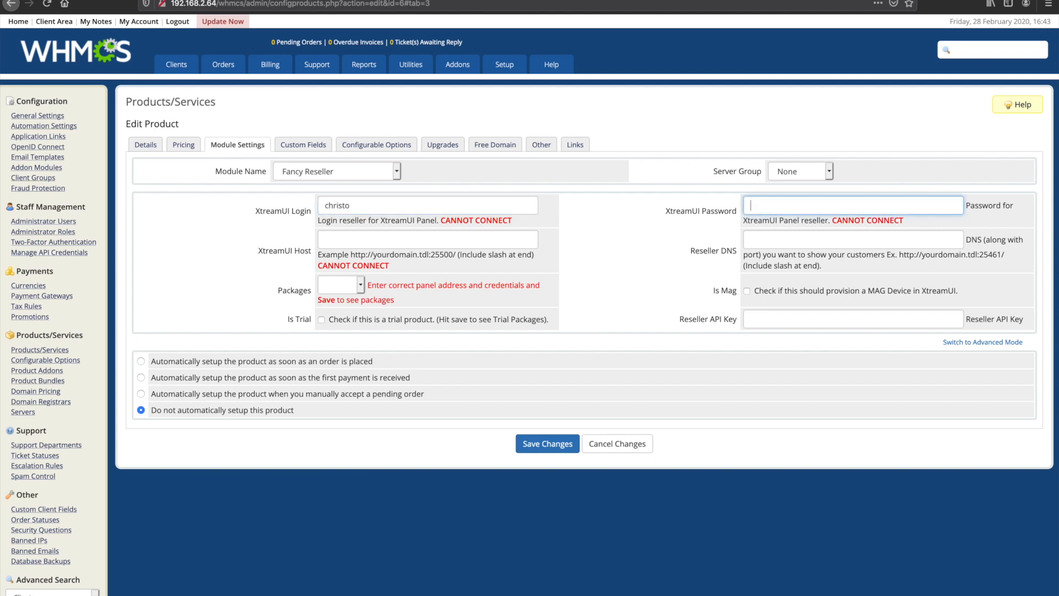
key(Tab)
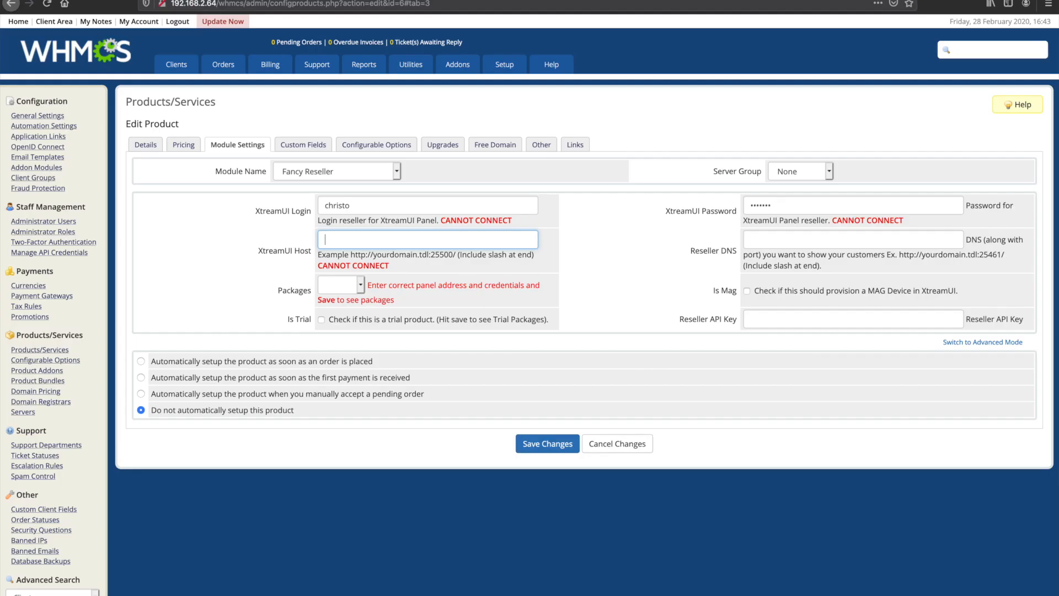
text(http://192.168.2.64:25500/login.php)
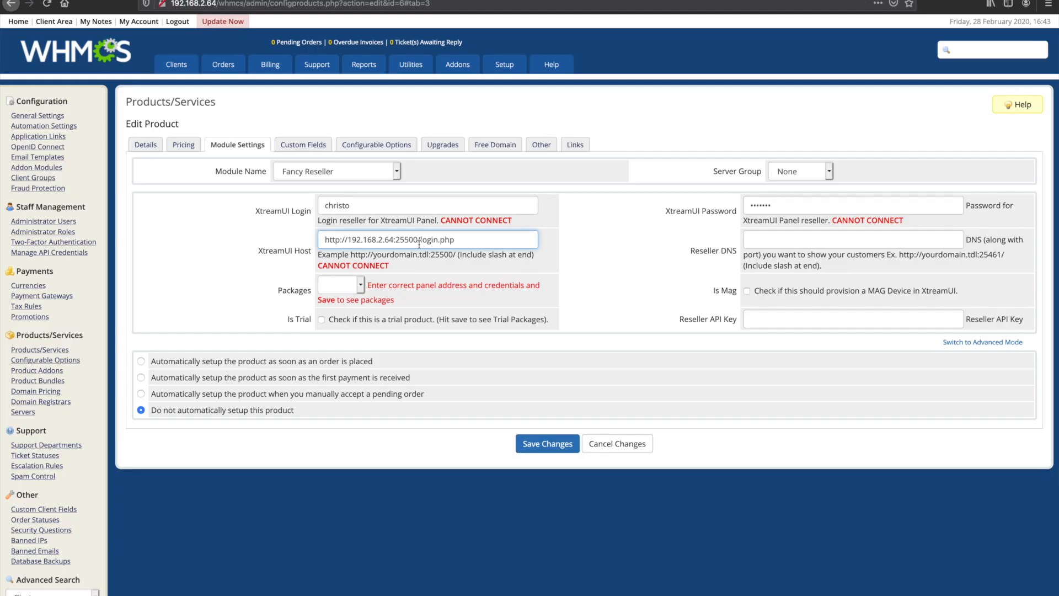
drag(422, 239, 463, 240)
key(BackSpace)
double_click(402, 239)
click(433, 244)
key(ctrl+a)
key(ctrl+c)
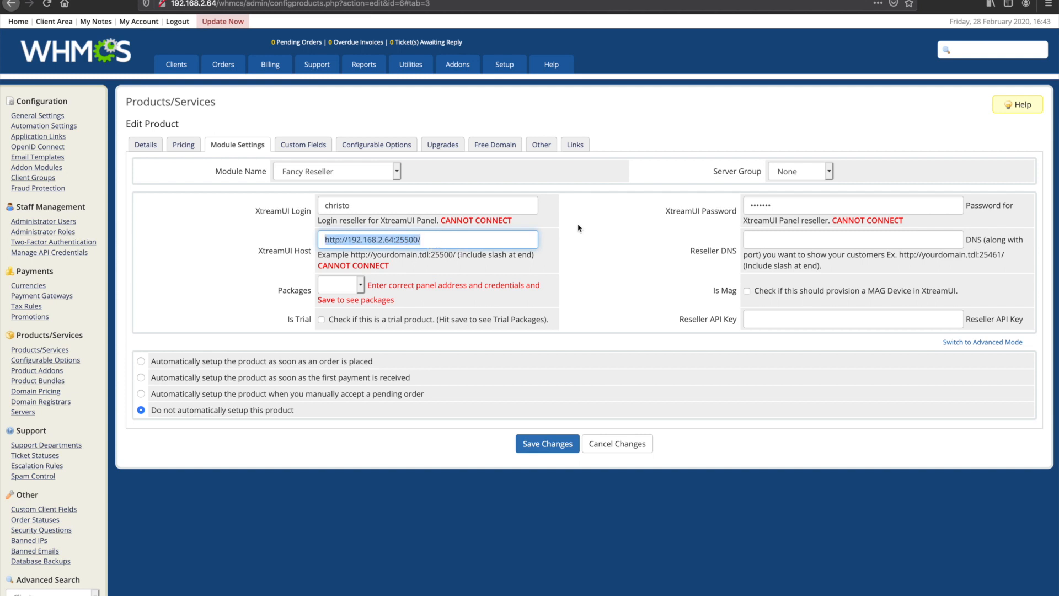
click(790, 237)
key(ctrl+v)
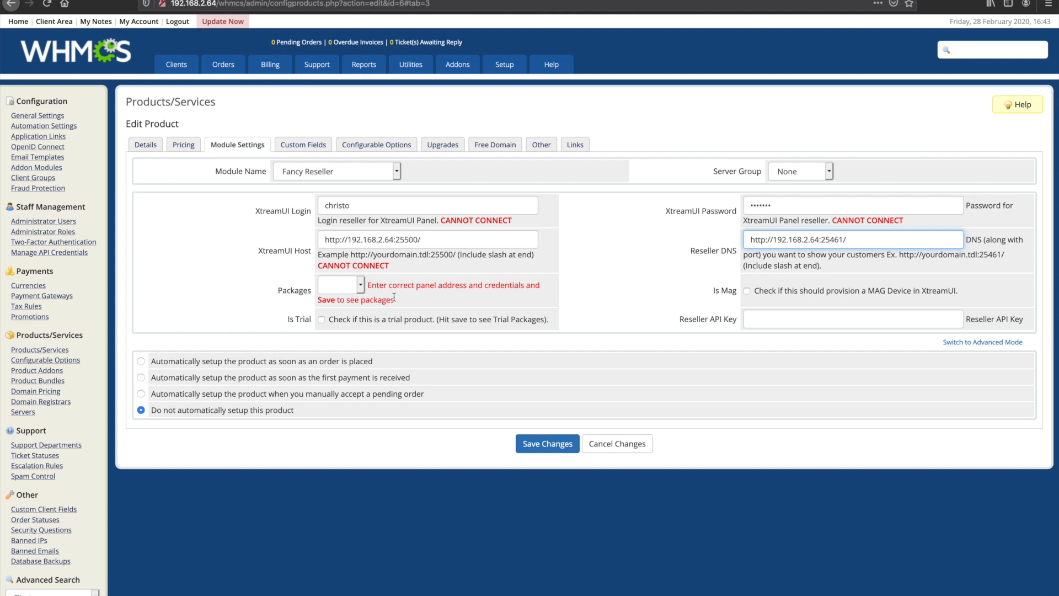
Step: Mark the product as a trial that is set up automatically as soon as an order is placed, and save the changes
click(208, 364)
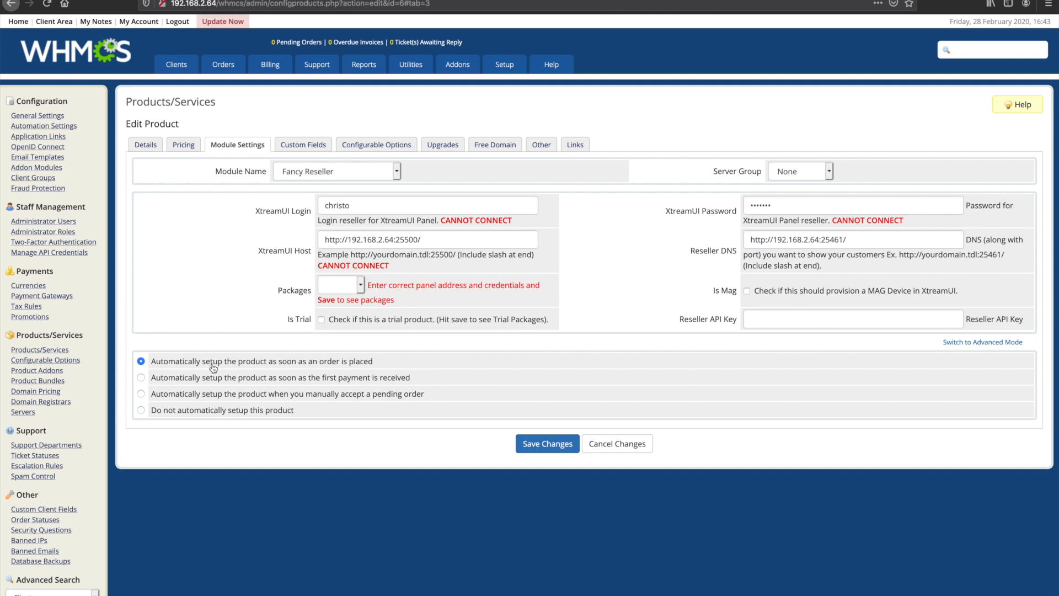
click(333, 381)
click(141, 361)
click(370, 325)
click(542, 451)
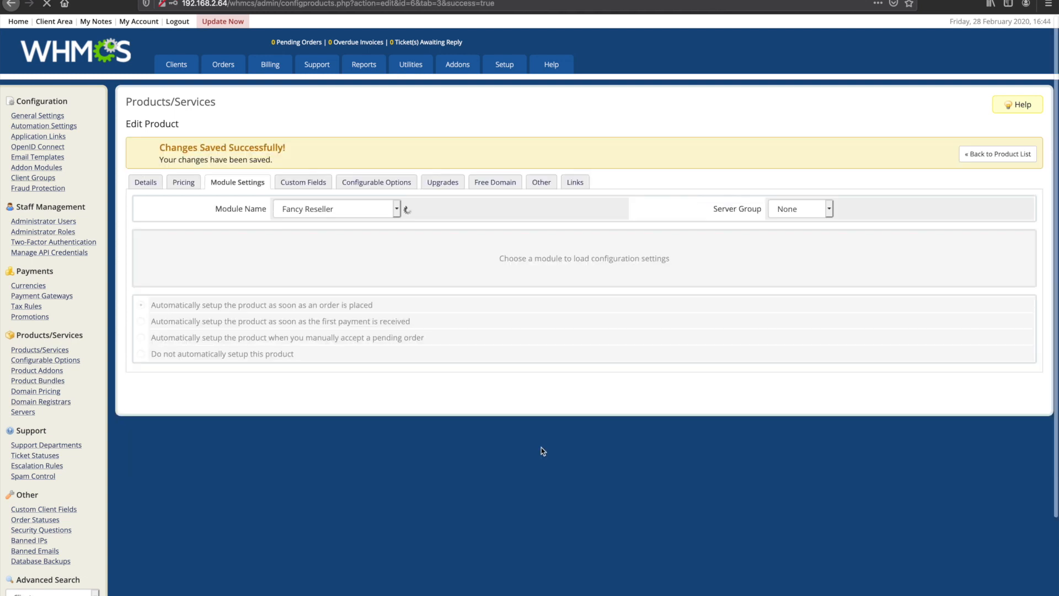
Step: Choose Trial Package as the product's package and save the module settings
click(381, 328)
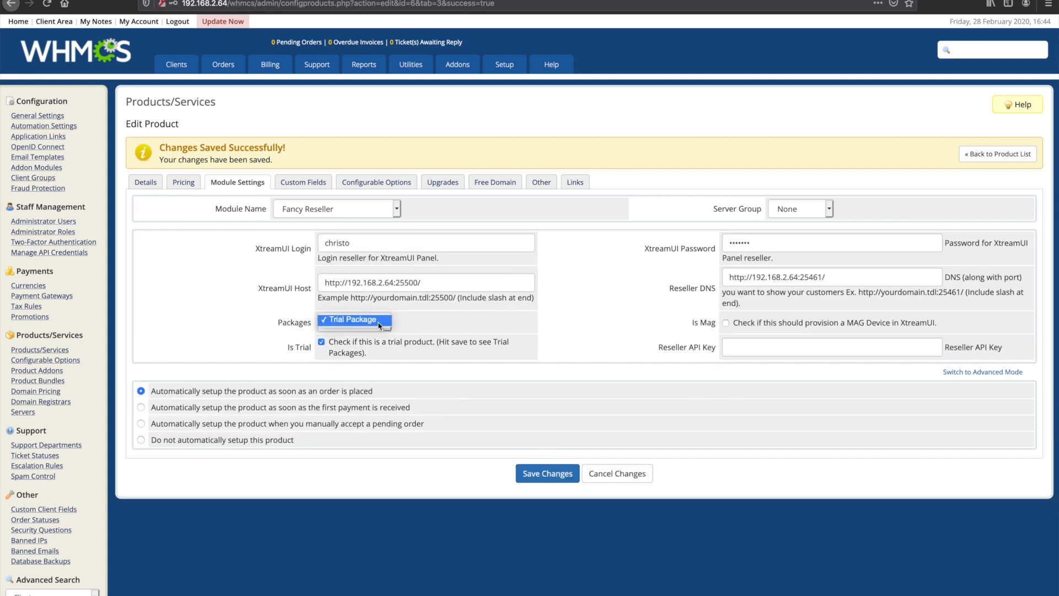
click(381, 328)
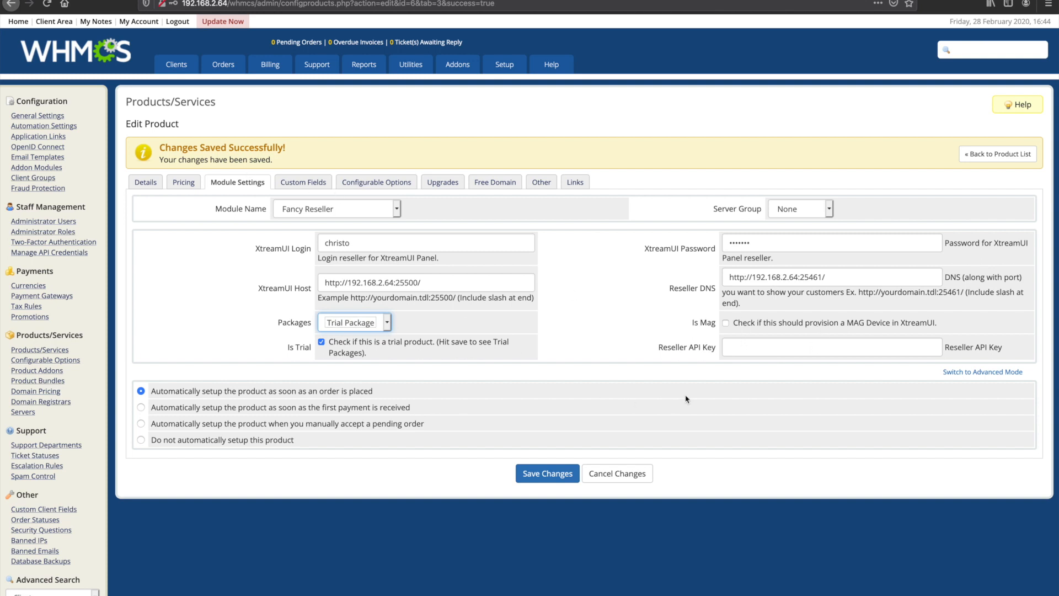
click(546, 473)
Step: Open the client area at 192.168.2.64/whmcs/ in a private window and show the store's Hosting products
drag(256, 5, 183, 5)
key(ctrl+c)
key(ctrl+shift+p)
key(ctrl+v)
key(Return)
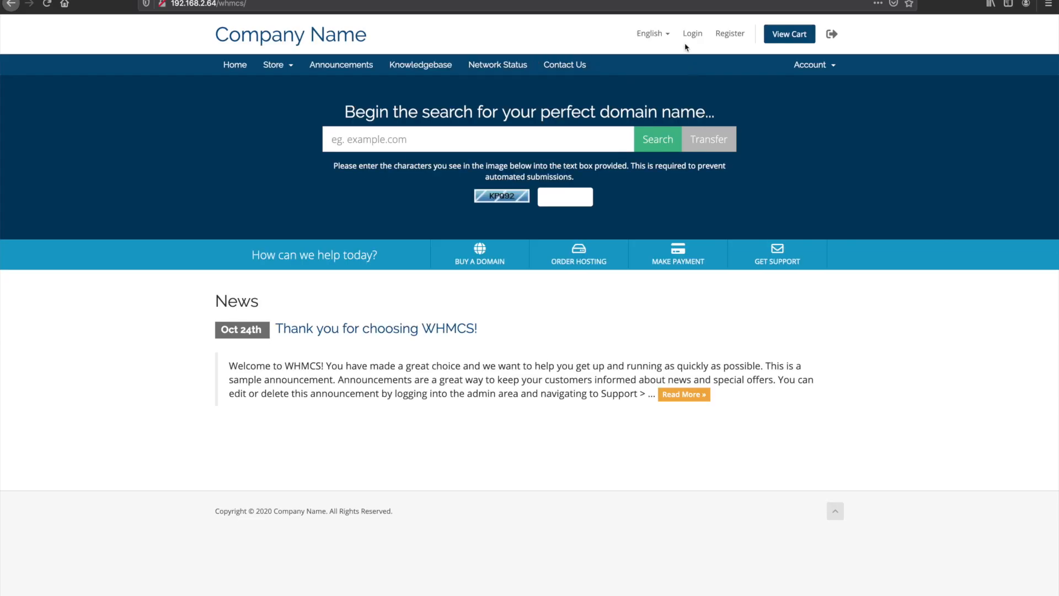
click(275, 65)
click(298, 82)
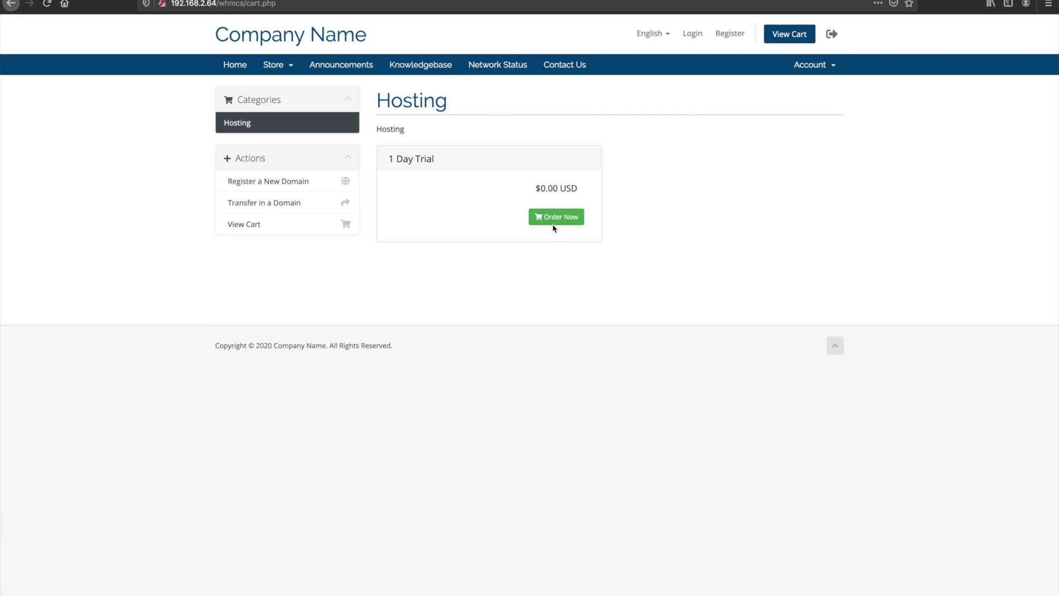
Step: Order the 1 Day Trial, enter the service username and service password, and continue to the order review
click(555, 222)
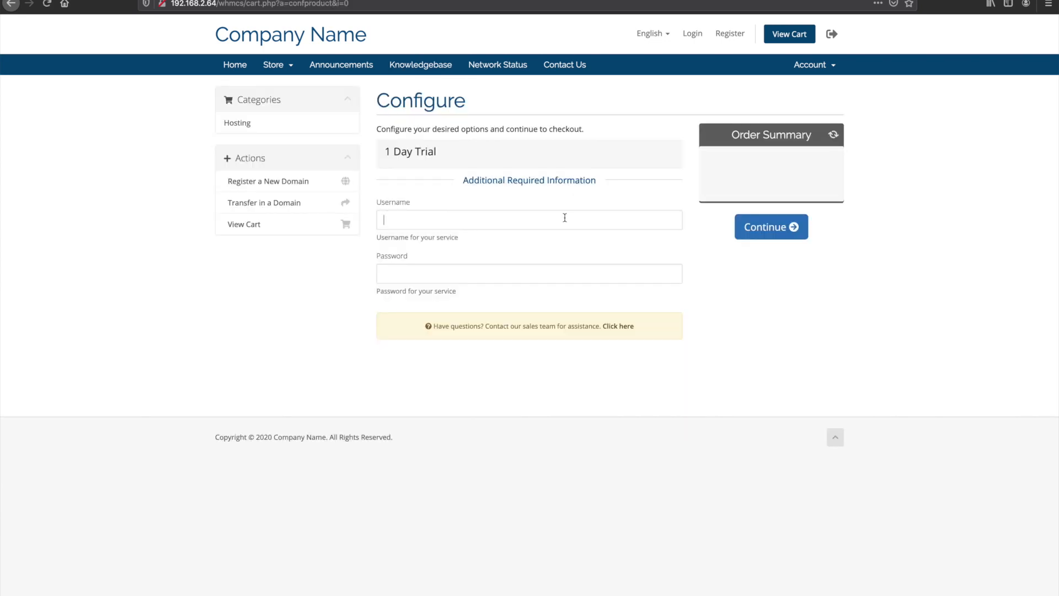
text(username)
key(Tab)
text(password)
click(776, 234)
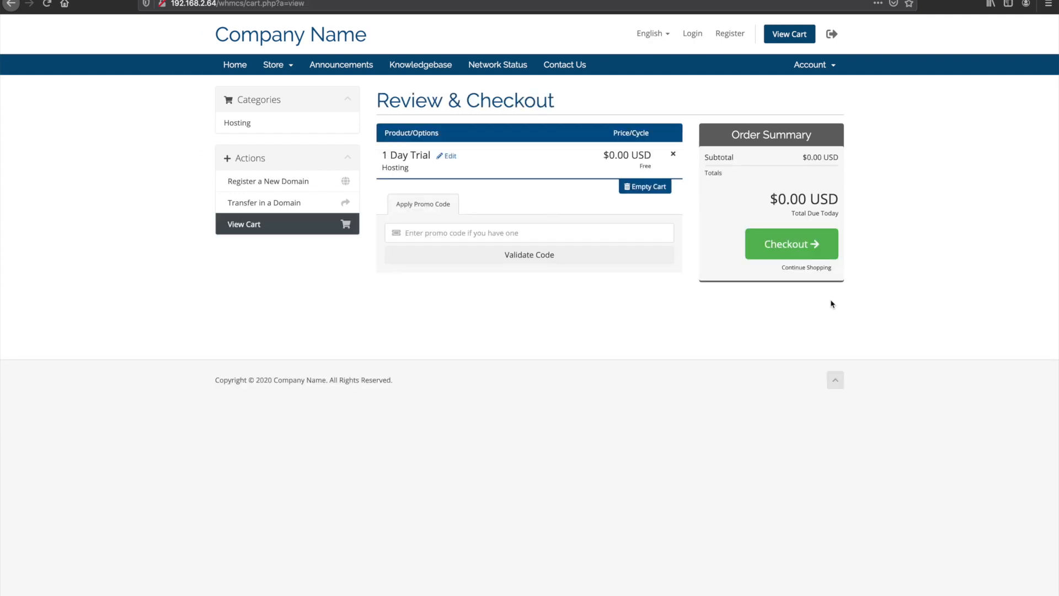
Step: Proceed to checkout and fill in the customer's first name, last name, e-mail address and phone number
click(785, 254)
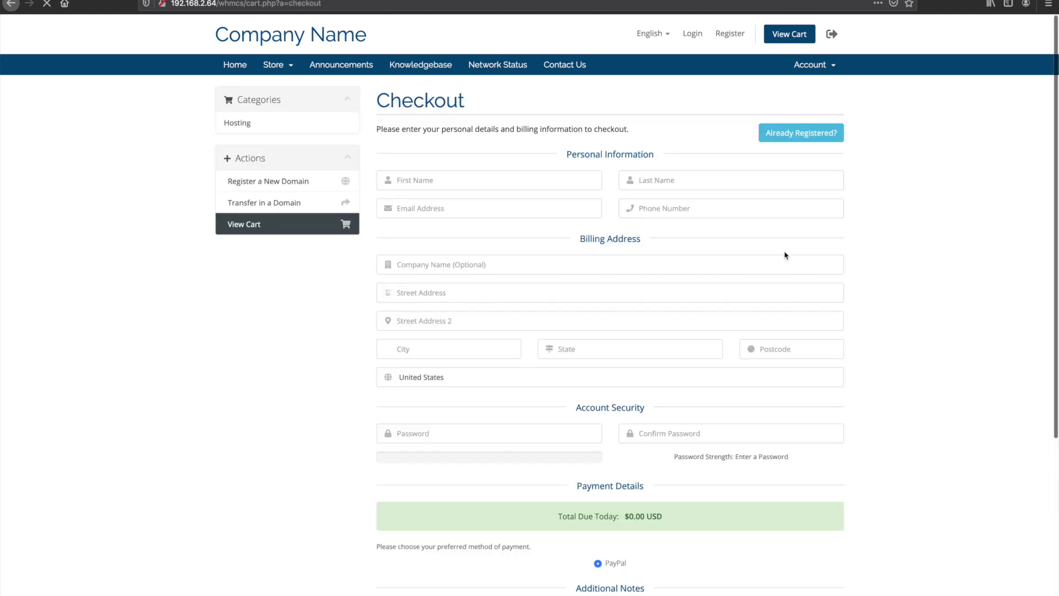
text(testing)
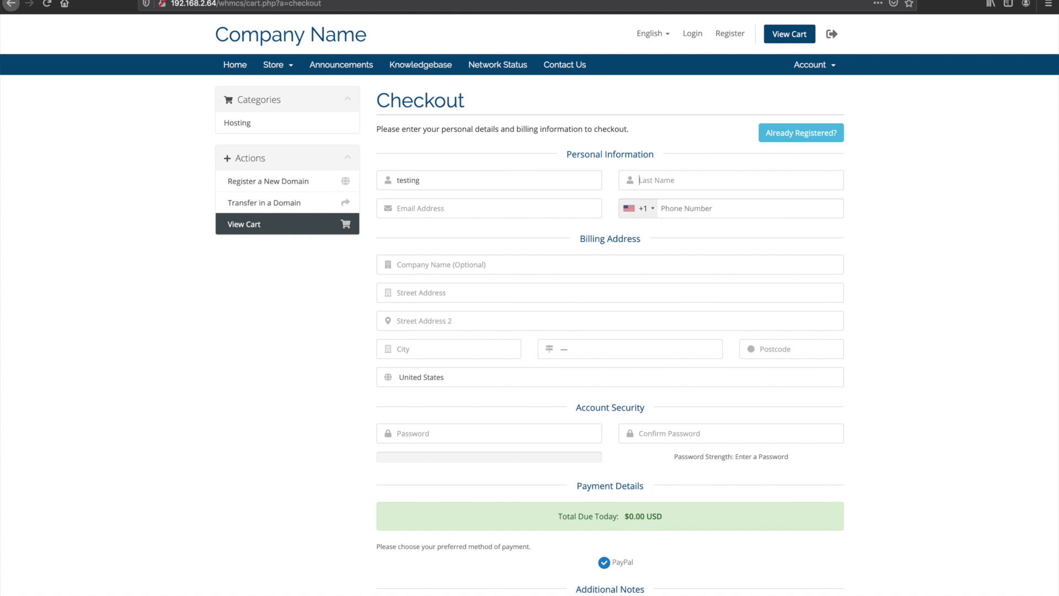
key(Tab)
text(testing)
key(Tab)
text(testing@testing.com)
key(Tab)
text(32423423)
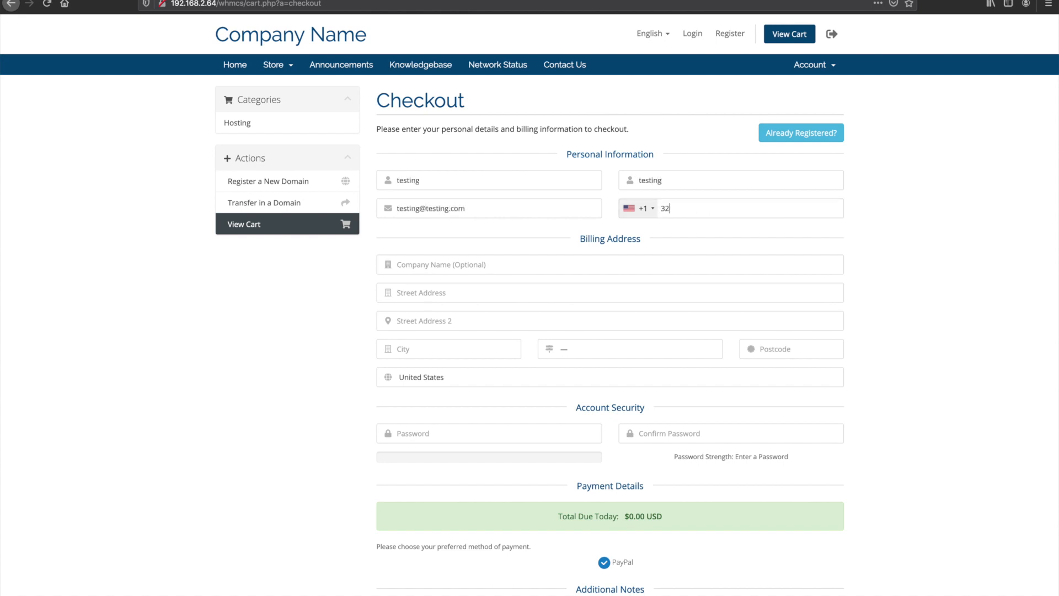
Step: Fill in the billing address with the customer's street, city, state and postcode
key(Tab)
key(Tab)
text(1)
key(Tab)
key(Tab)
text(eu)
click(786, 348)
text(90210)
click(665, 357)
click(655, 366)
Step: Enter and confirm the new customer's account password, and complete the order
click(546, 439)
text(testing123)
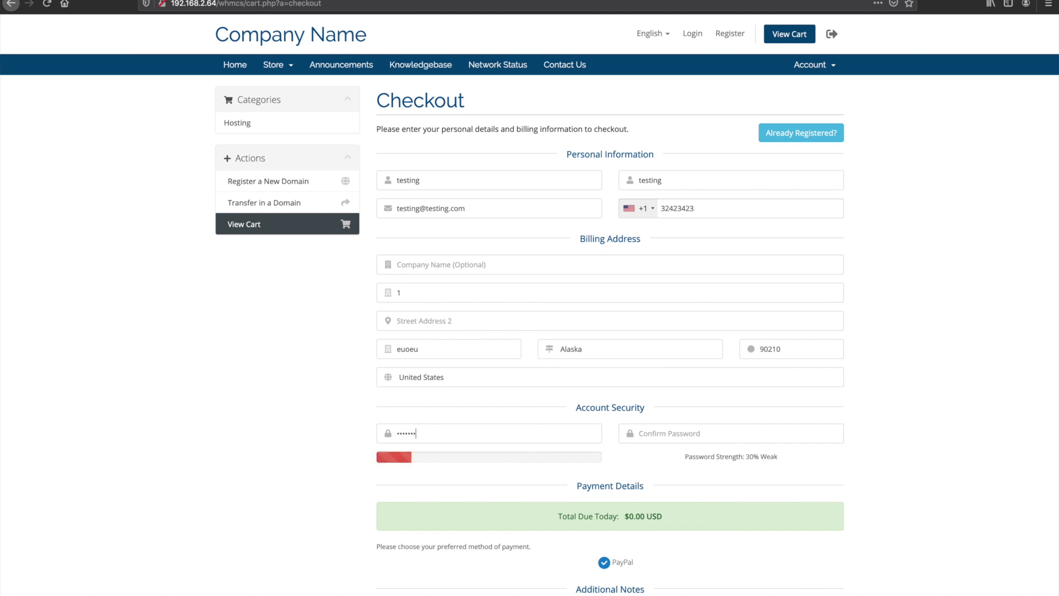
key(Tab)
text(test)
key(BackSpace)
key(BackSpace)
key(BackSpace)
text(esting)
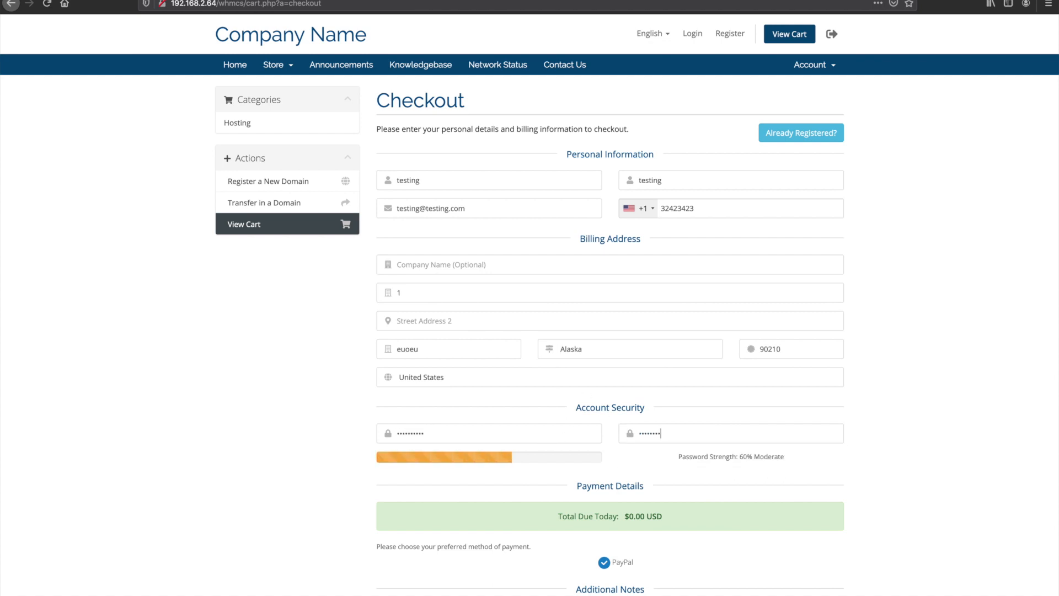
scroll(557, 469, down, 5)
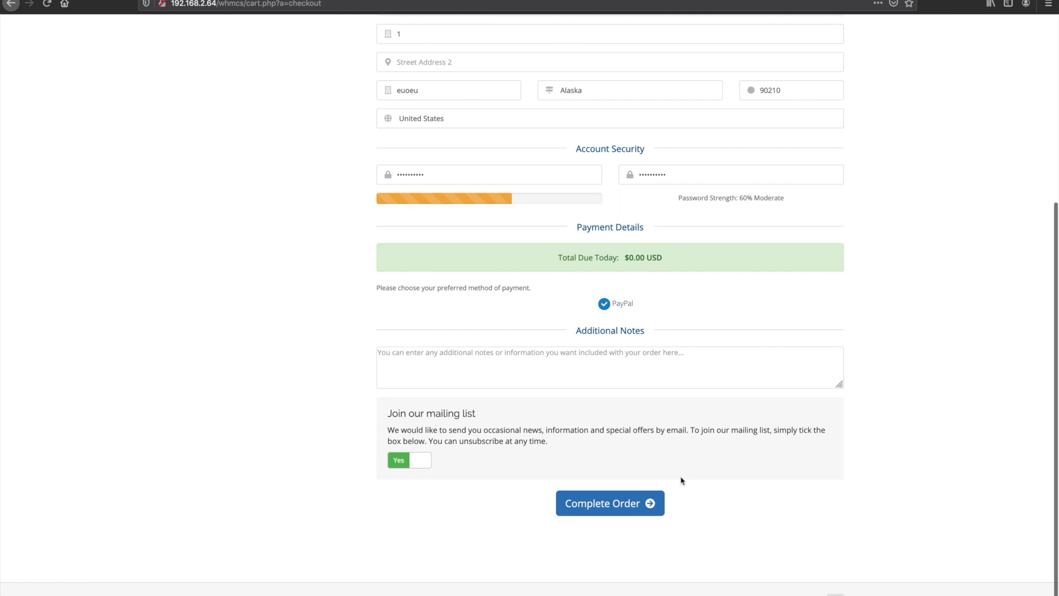
click(624, 505)
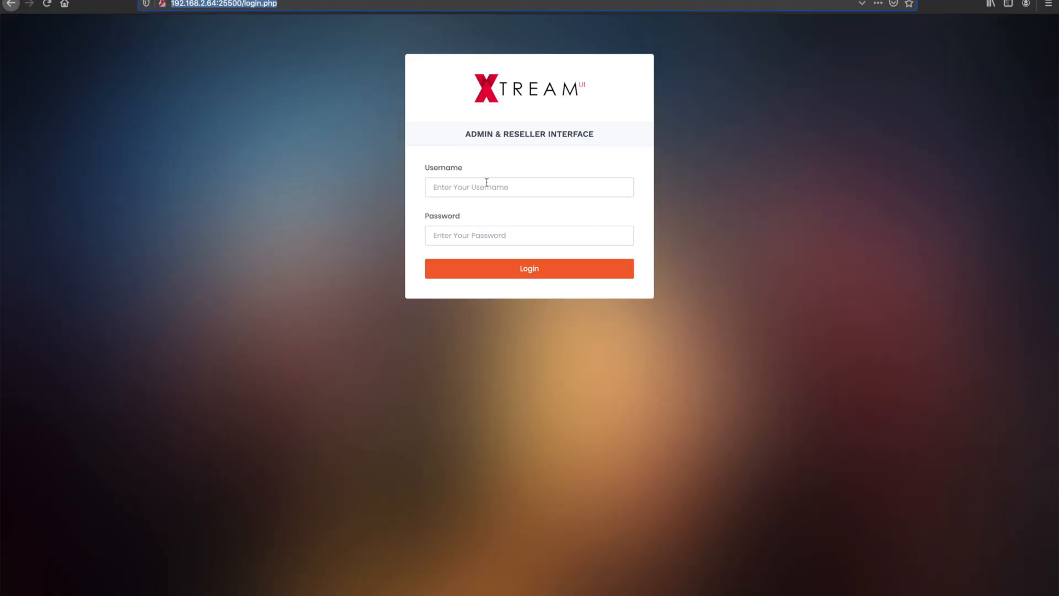
Step: Switch to the Xtream UI panel, log in as admin with the account password, and open the list of users
click(487, 184)
text(chr)
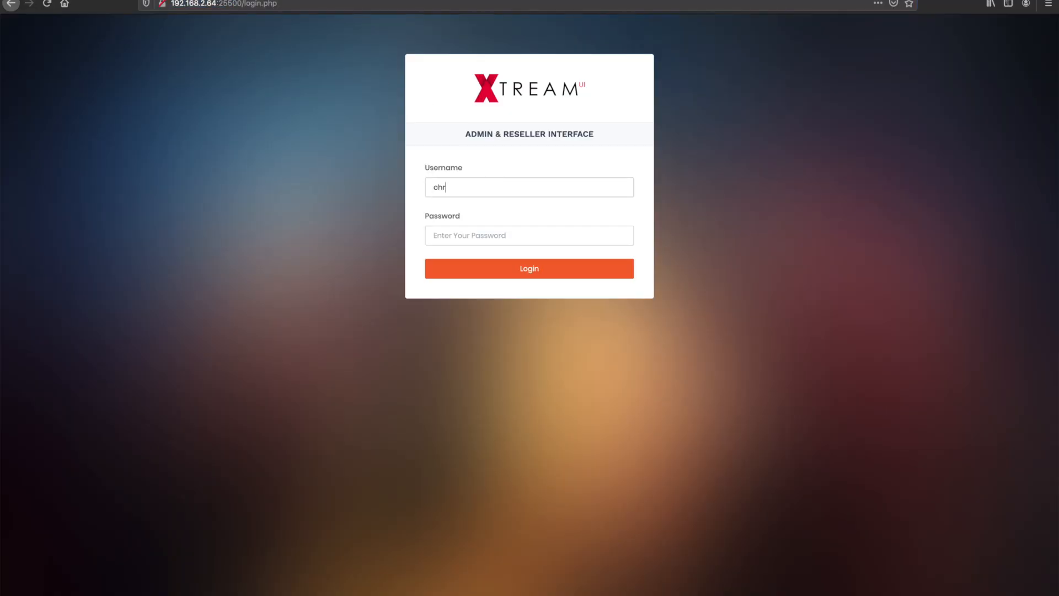
key(Tab)
text(••••)
key(super+a)
double_click(481, 186)
text(admin)
key(Tab)
text(••••)
key(Return)
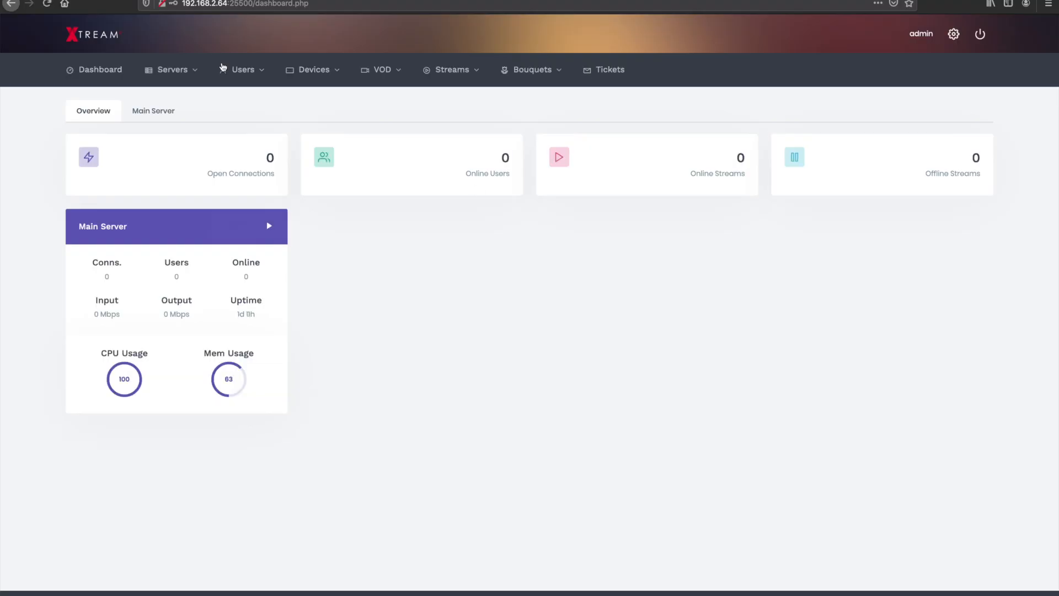
mouse_move(226, 69)
click(250, 126)
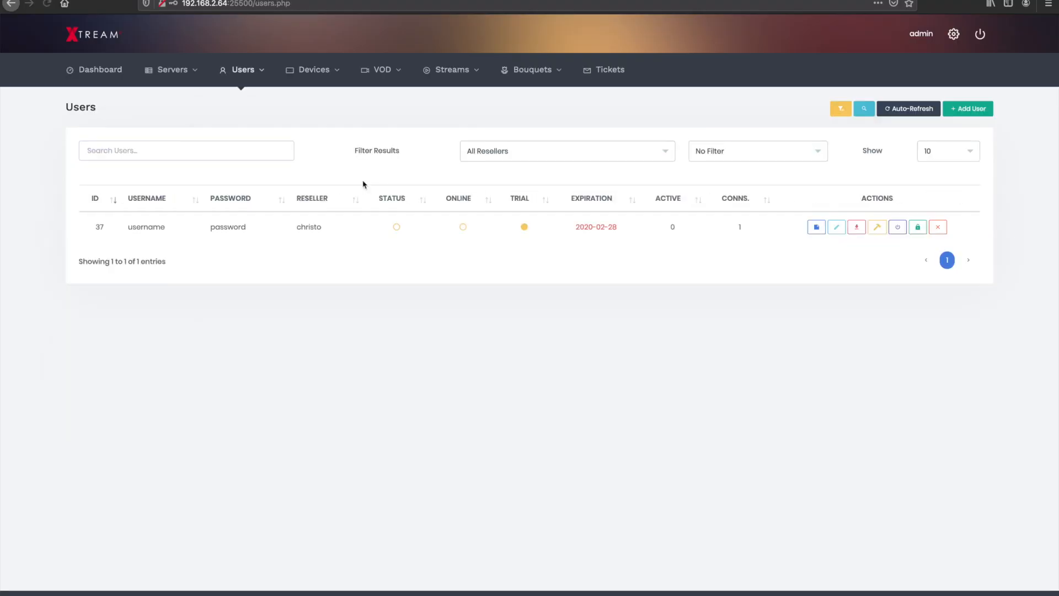